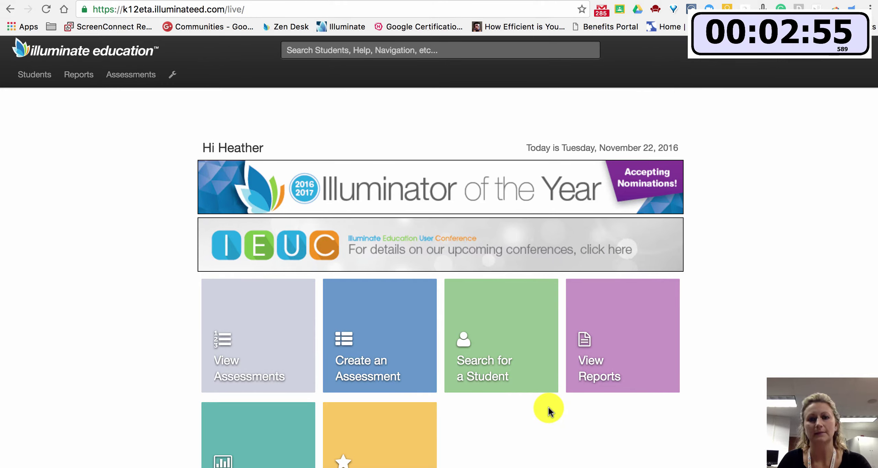
Step: Open the Westing Game assessment from the assessments list and dismiss the student responses dialog
click(134, 81)
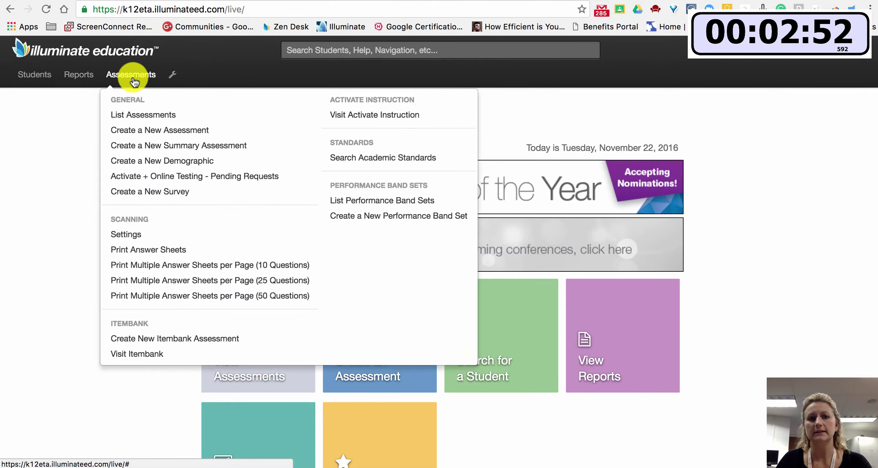
click(142, 115)
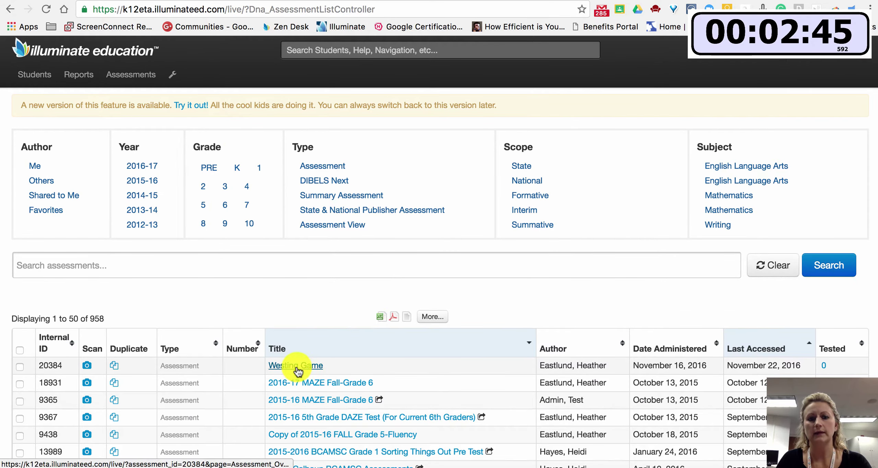
click(298, 366)
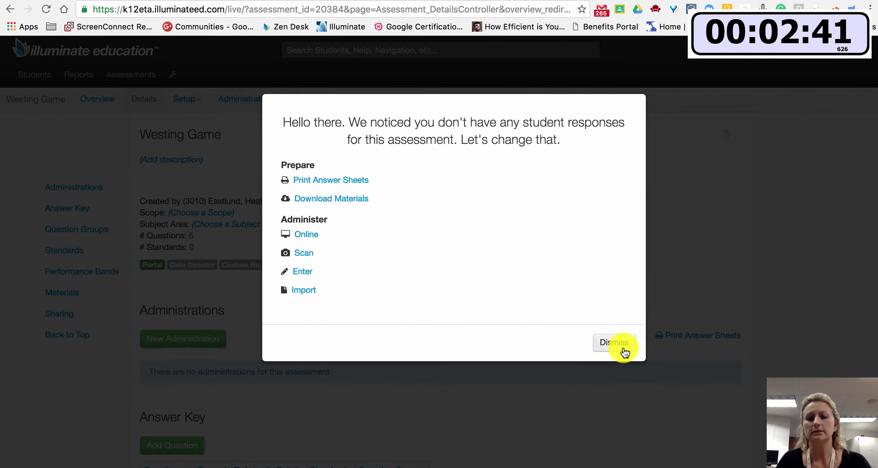
click(614, 342)
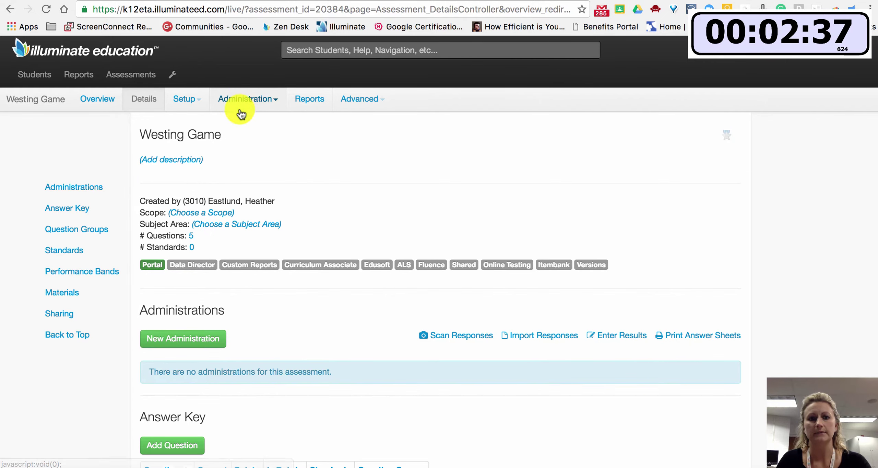
Step: Go to online testing for the Westing Game assessment and add a quick roster
click(254, 101)
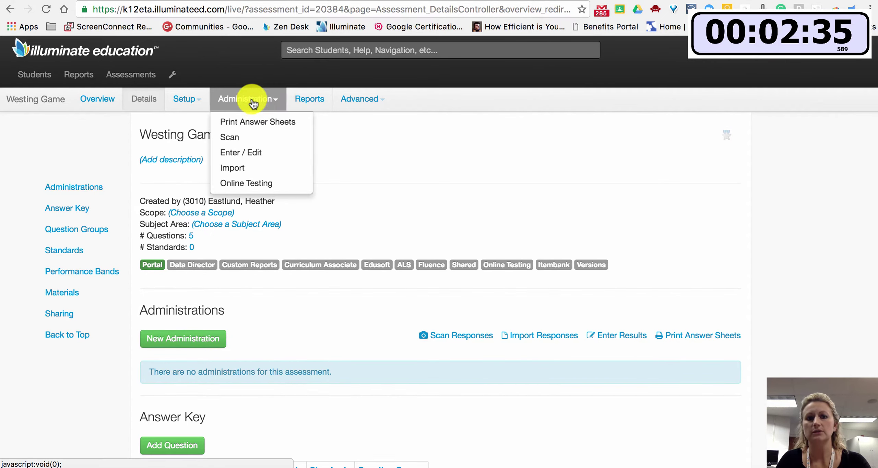
click(246, 182)
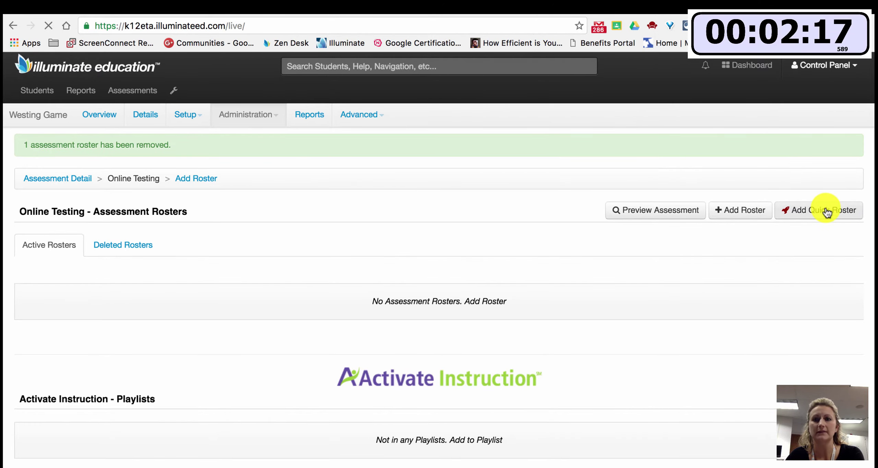
click(827, 212)
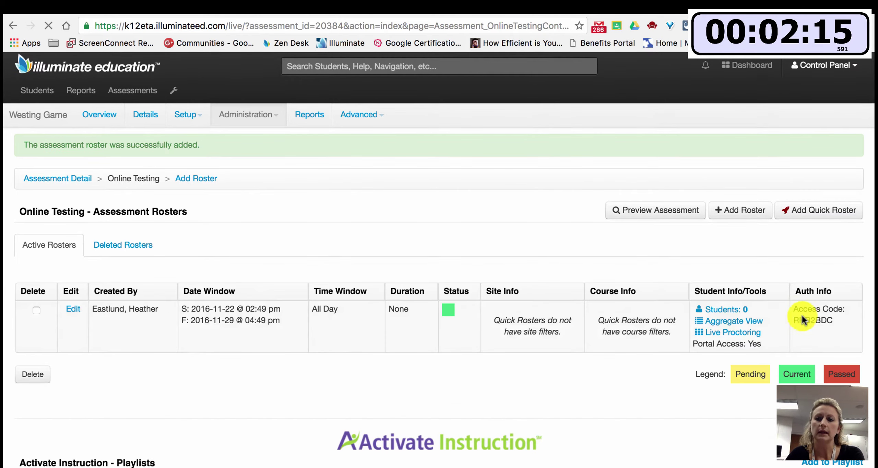
Step: Copy the quick roster's access code and paste it into the Access Code field on the student portal's test code page
drag(794, 319, 833, 320)
key(super+c)
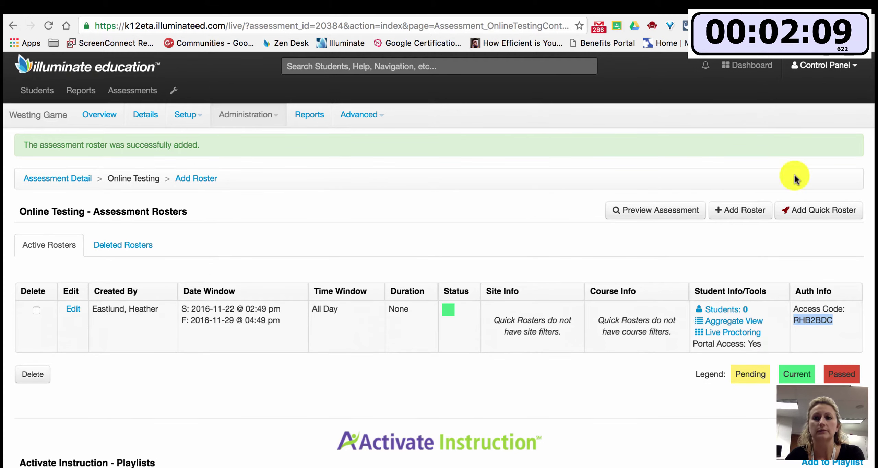
click(675, 9)
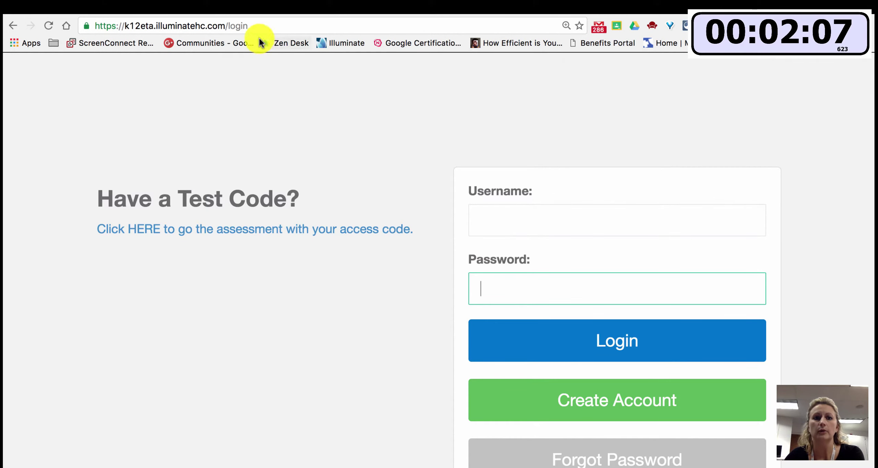
drag(247, 26, 119, 23)
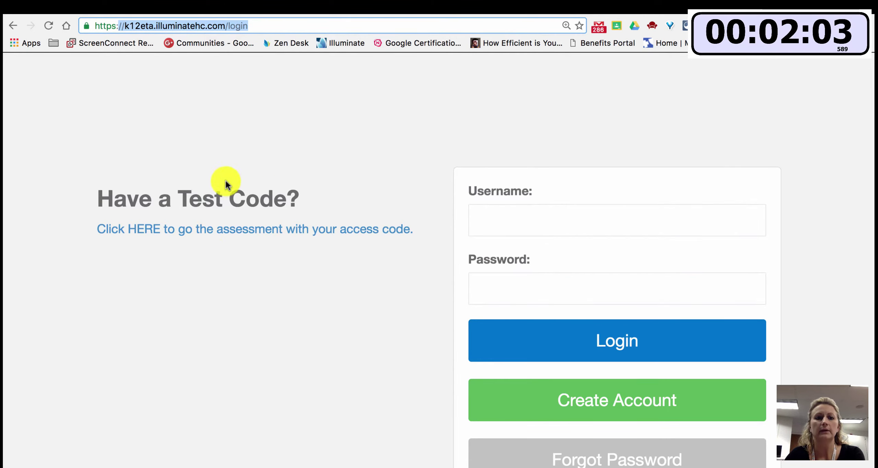
click(244, 229)
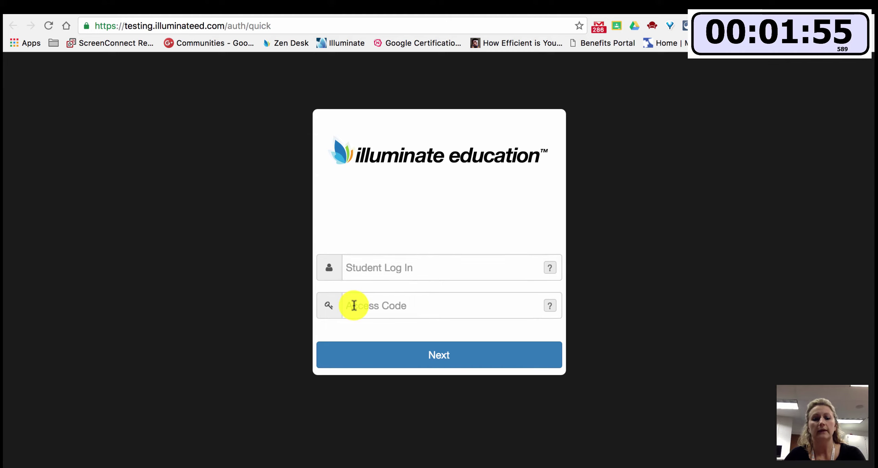
key(super+v)
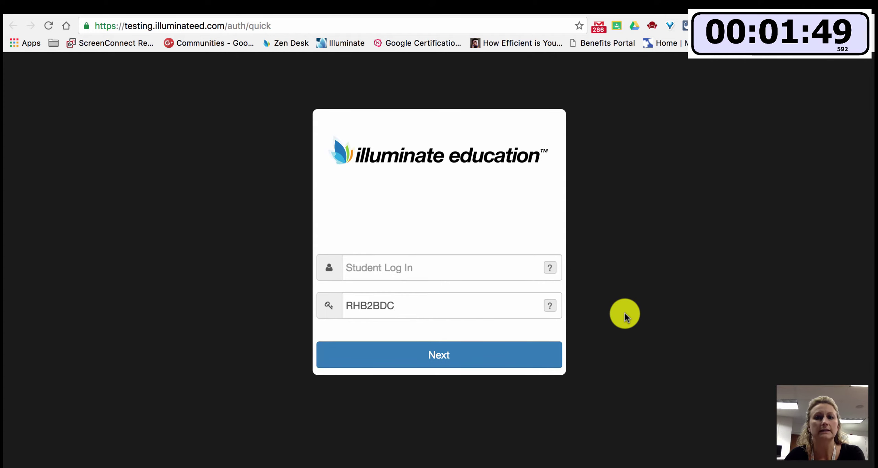
Step: Return to the assessment rosters and start a new roster with the section ALGEBRA - 2(A) (180396)
click(484, 3)
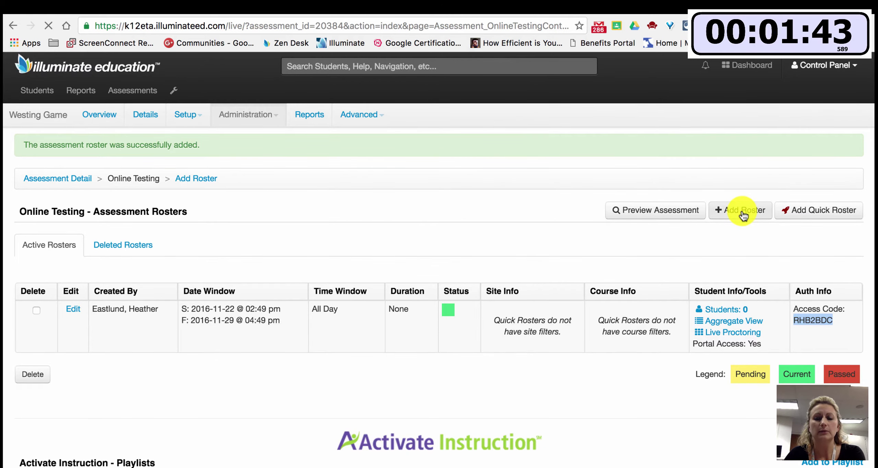
scroll(577, 297, down, 1)
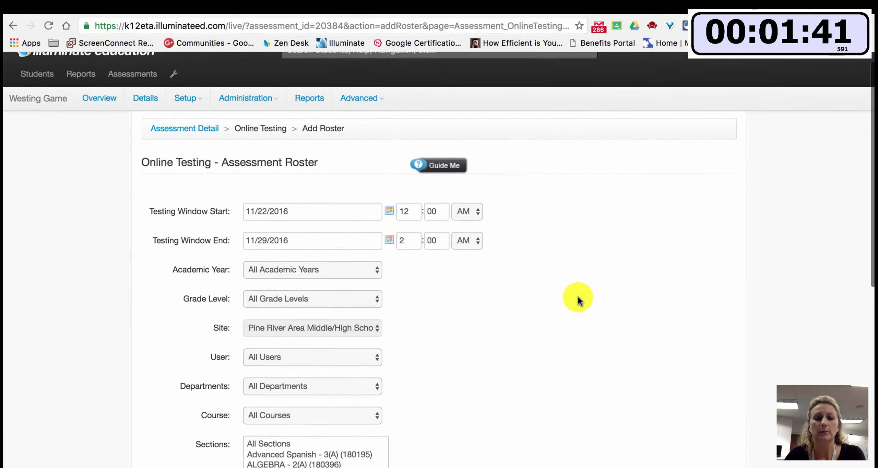
scroll(578, 296, down, 5)
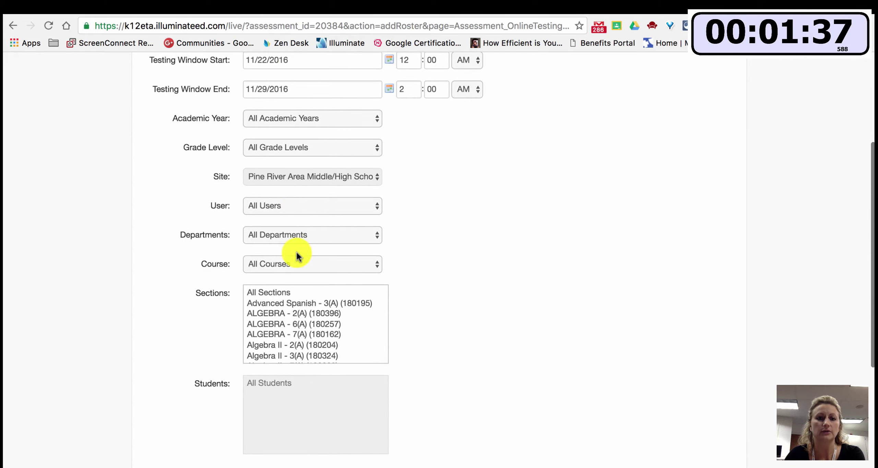
click(309, 313)
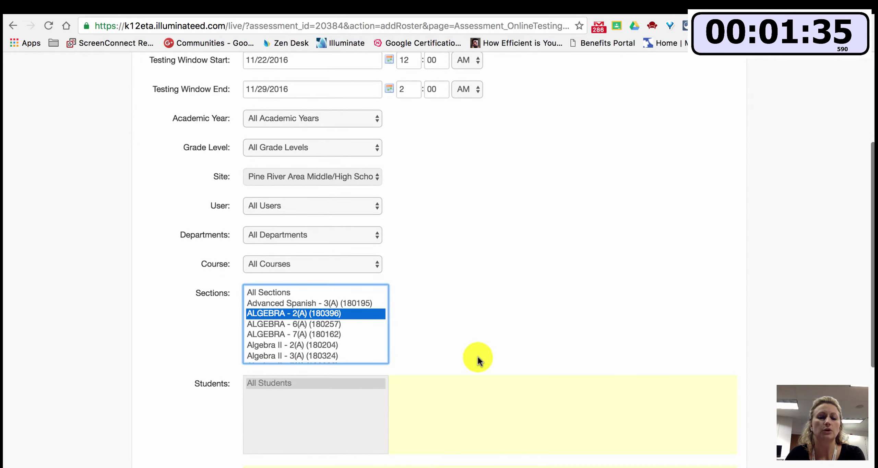
Step: Show the roster's administration settings and set the inline booklet to TheWestingGameQuizch.1-4.docx
scroll(477, 356, down, 3)
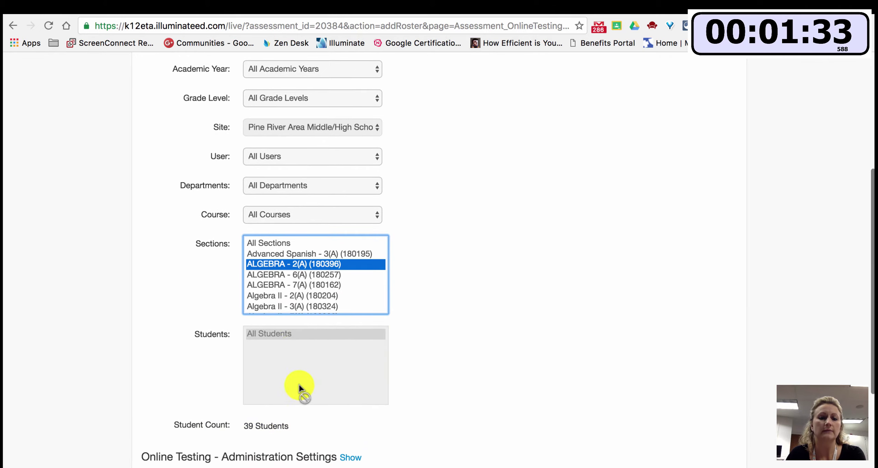
scroll(338, 410, down, 2)
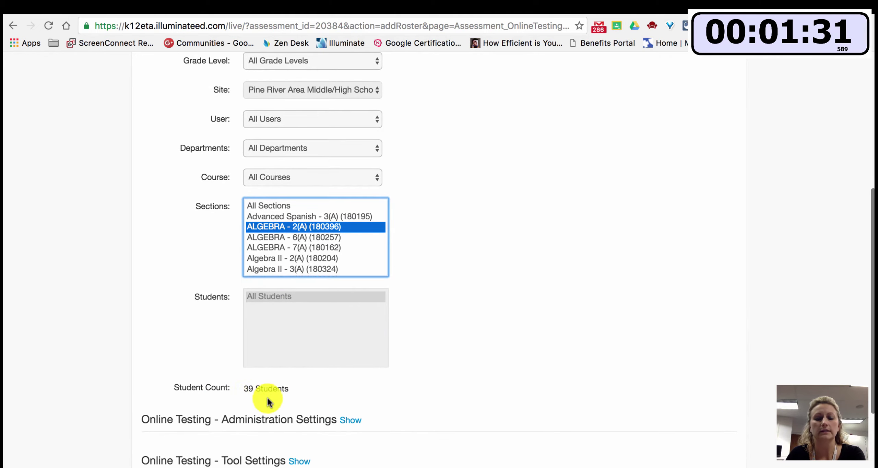
scroll(318, 400, down, 5)
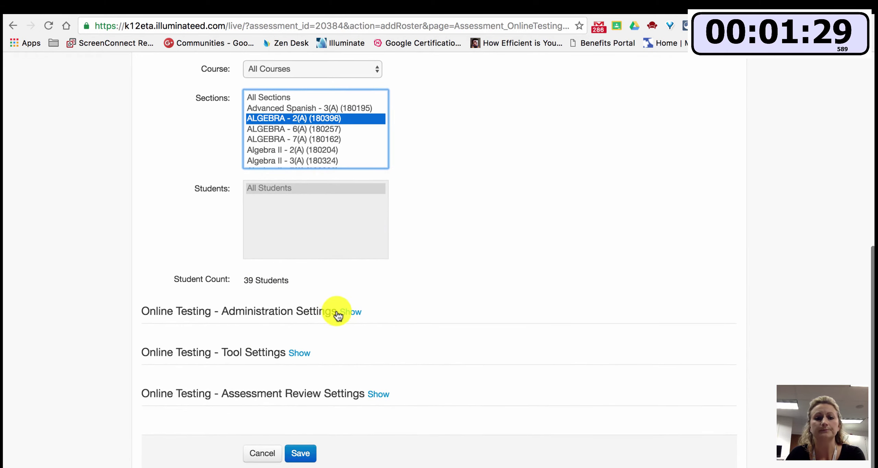
click(315, 314)
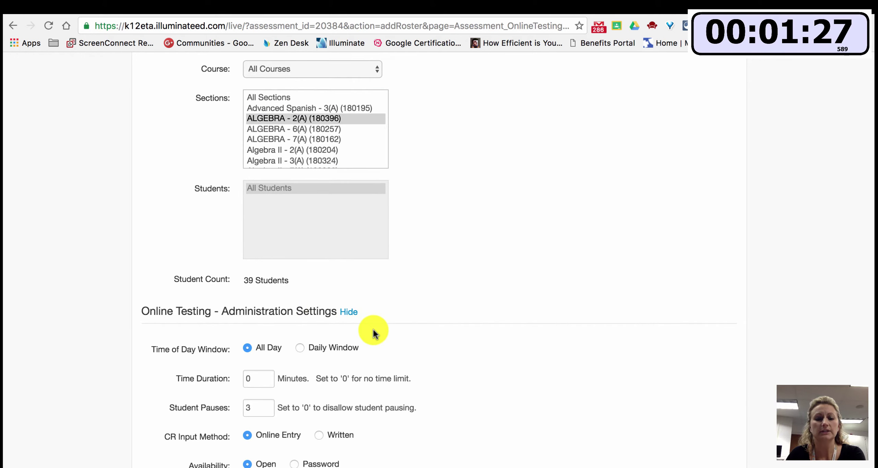
scroll(373, 333, down, 4)
scroll(373, 333, down, 3)
scroll(290, 340, down, 5)
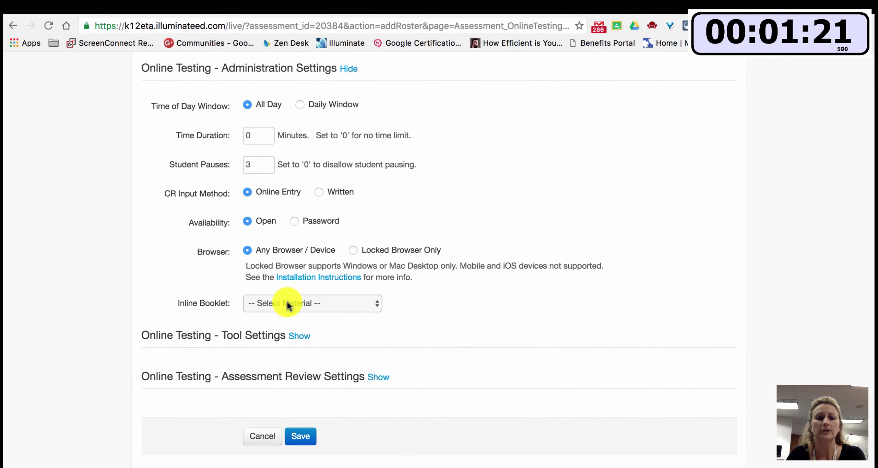
click(333, 302)
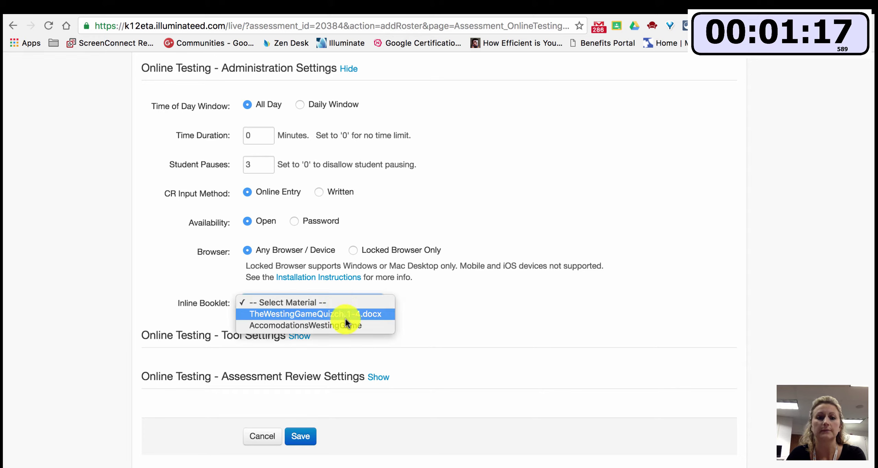
click(344, 314)
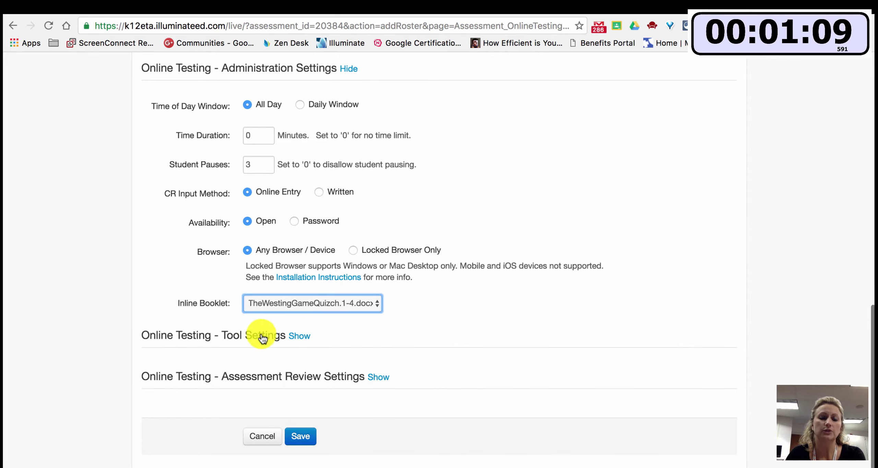
Step: Show the assessment review settings and save the roster
click(298, 377)
scroll(333, 381, down, 3)
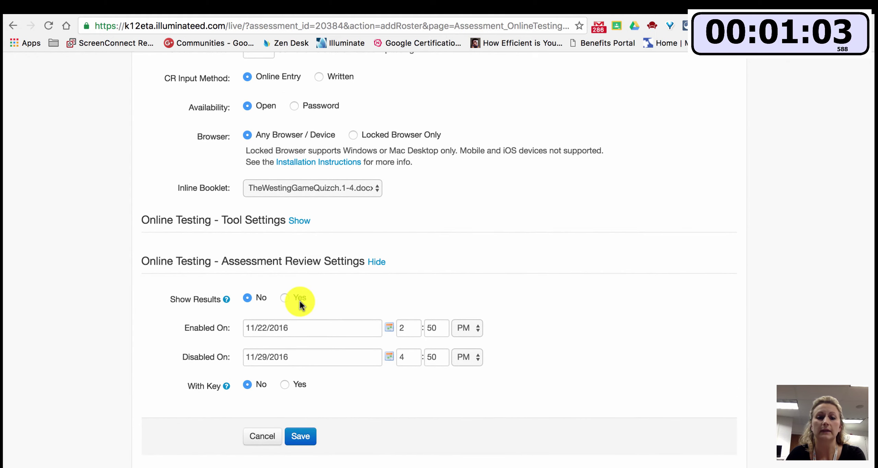
click(302, 440)
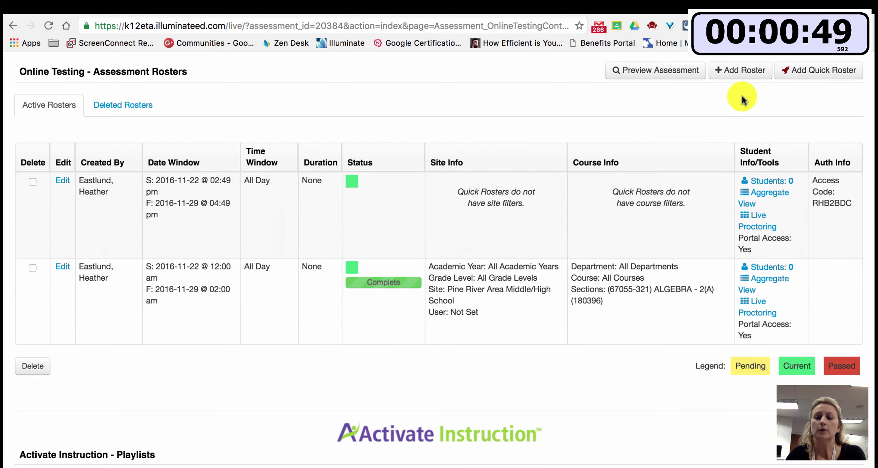
Step: View the student portal login page, and return to the assessment rosters to review both roster entries
click(741, 77)
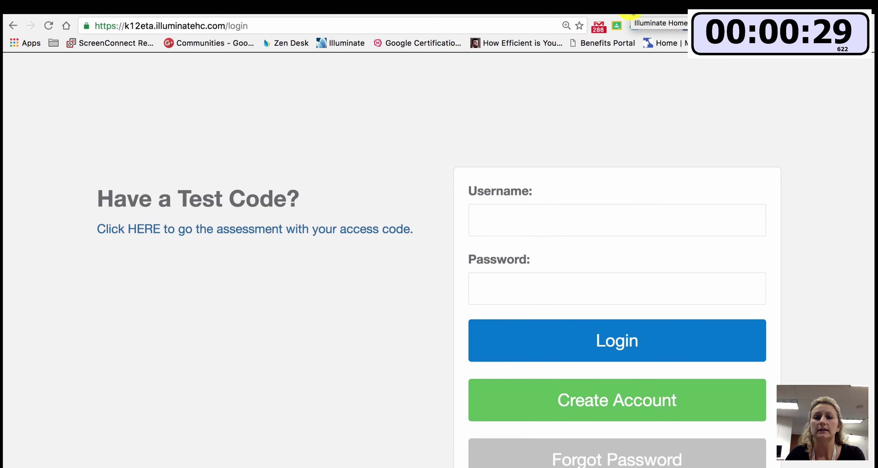
click(524, 12)
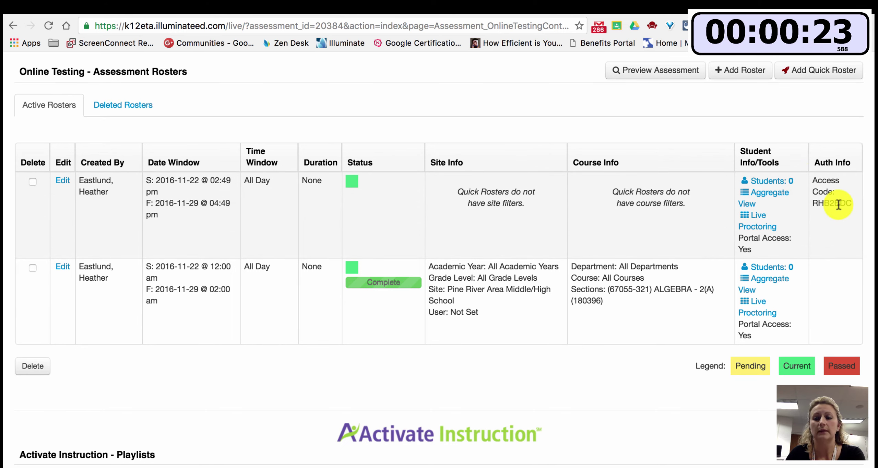
scroll(693, 302, up, 3)
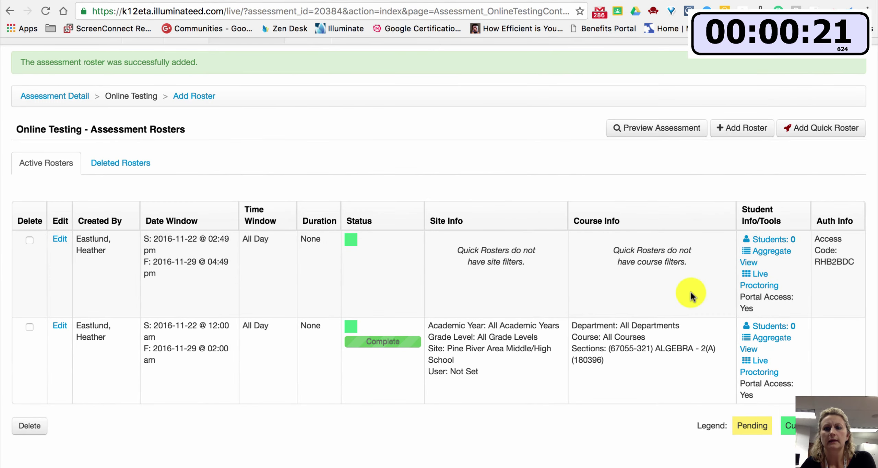